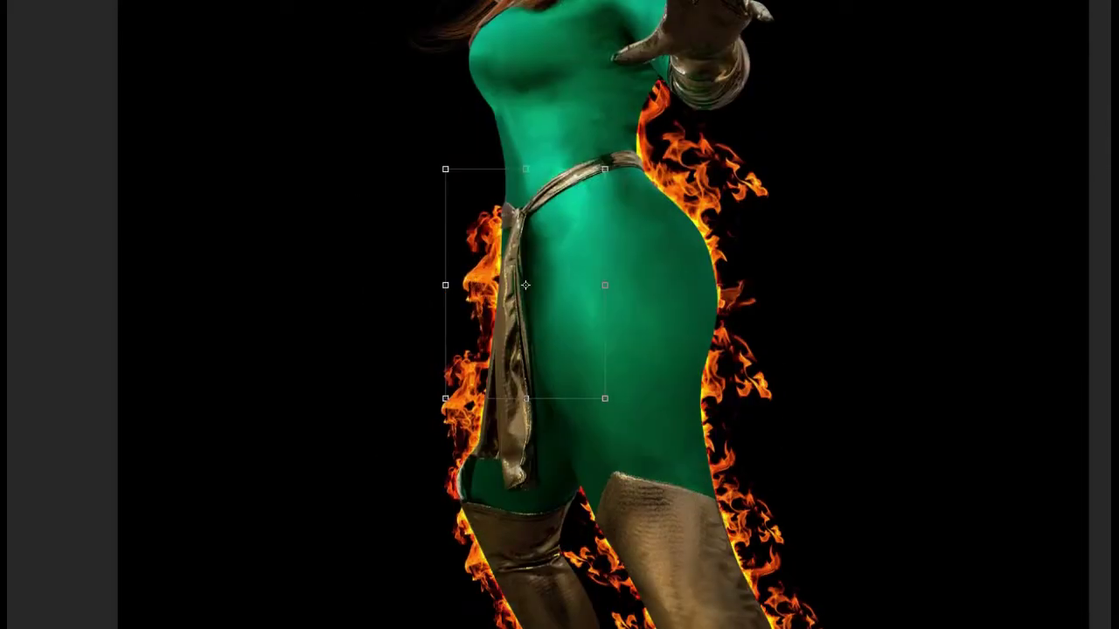
- Bring up the transform options menu on the current flame piece
{"action": "right_click", "coordinate": [525, 284]}
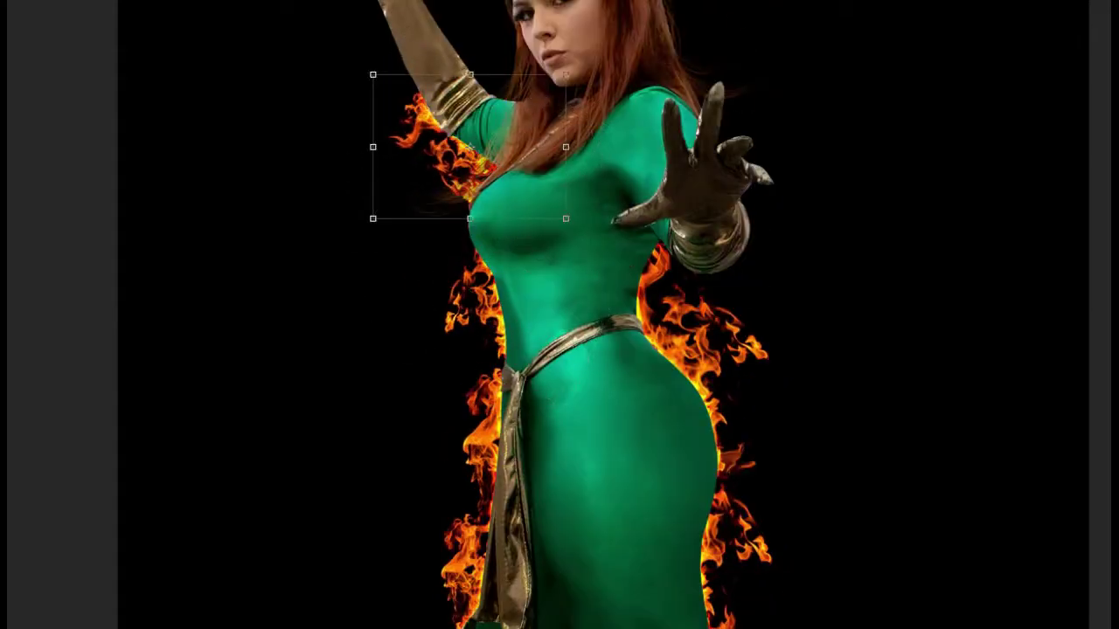
- Commit the mirrored flame piece, then move a flame piece up above the head
{"action": "key", "text": "Return"}
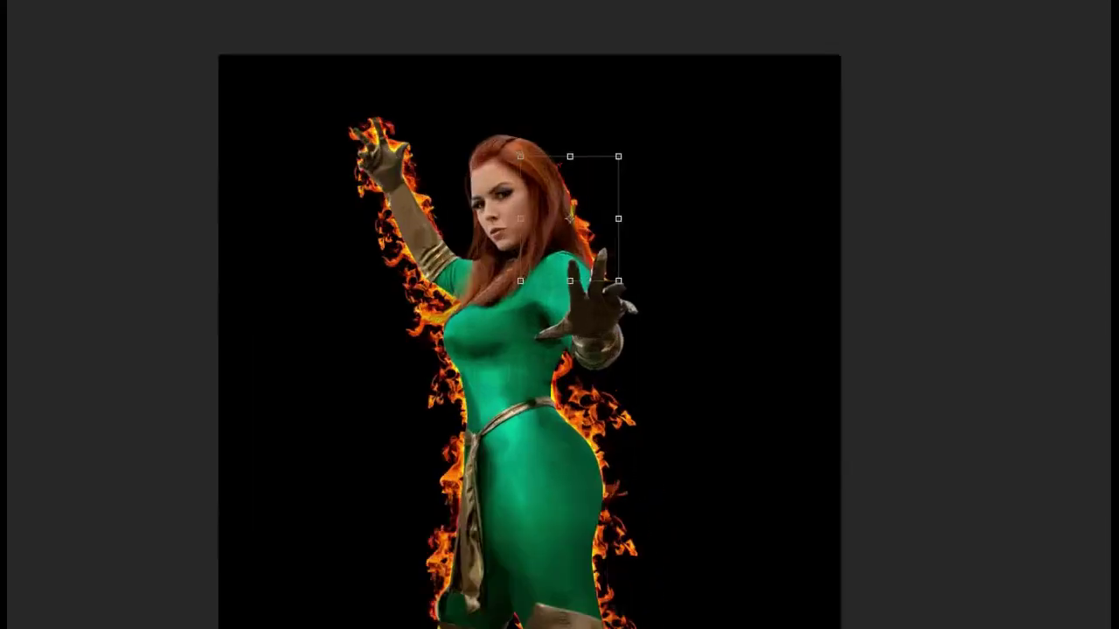
{"action": "left_click_drag", "start_coordinate": [570, 217], "coordinate": [480, 222]}
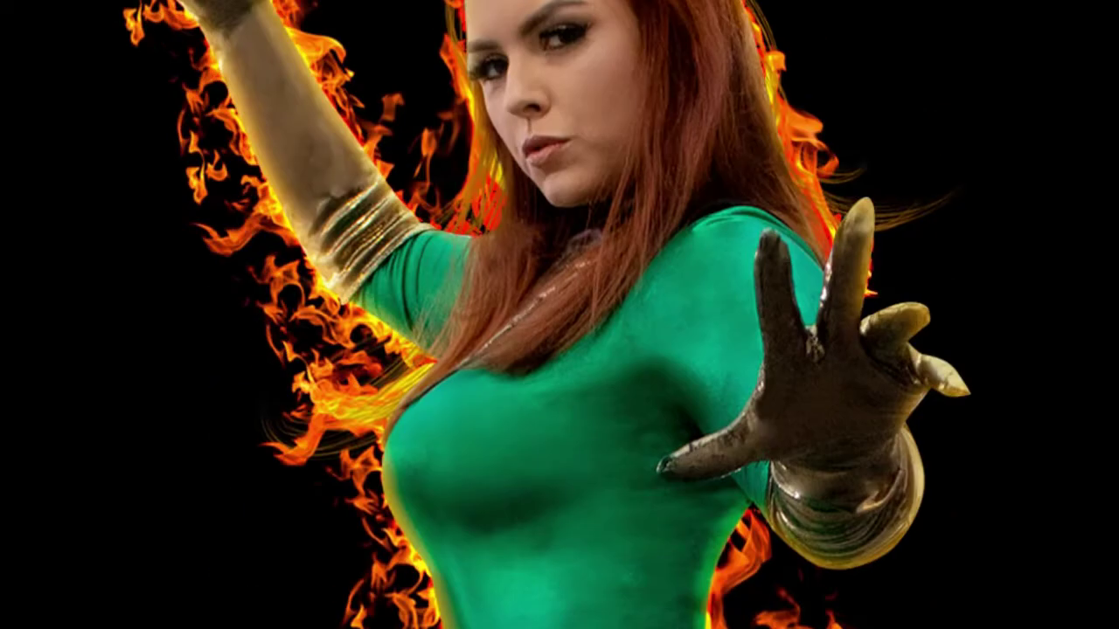
- Switch over to the Fuego folder window to get the rocks image
{"action": "key", "text": "alt+Tab"}
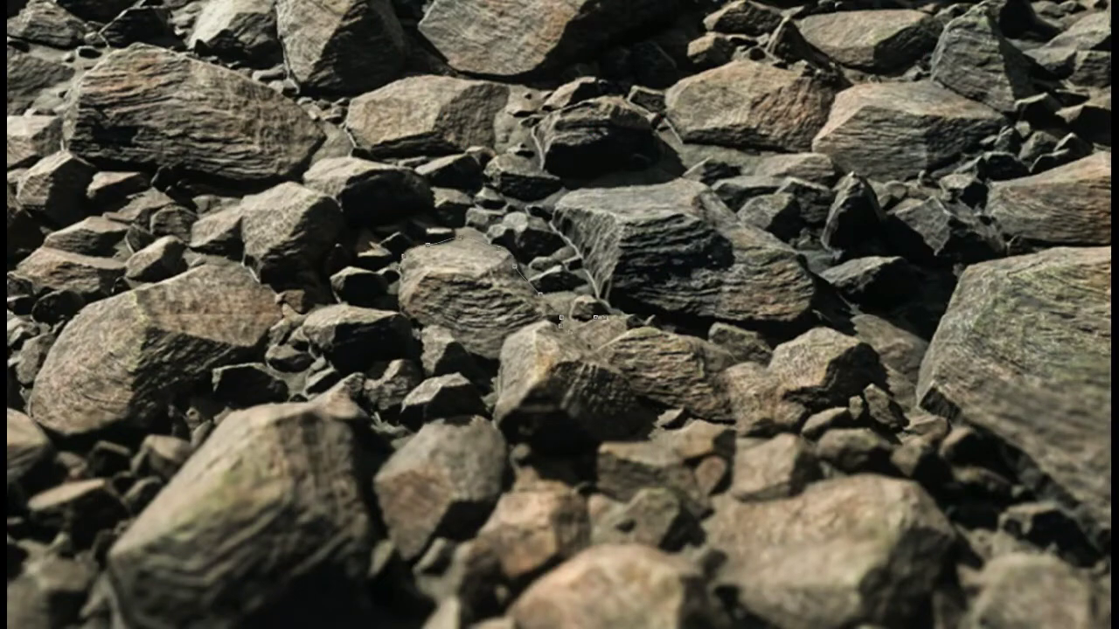
- Load the rock path as a selection, adjust Hue/Saturation, and fit the glow layer over the rocks
{"action": "key", "text": "Return"}
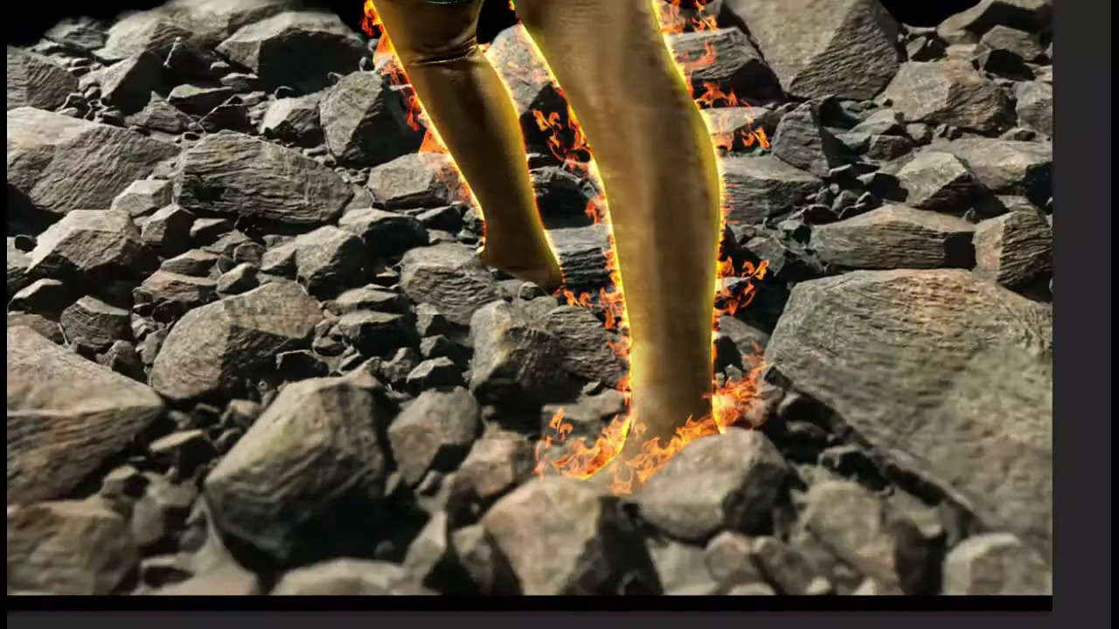
{"action": "key", "text": "ctrl+u"}
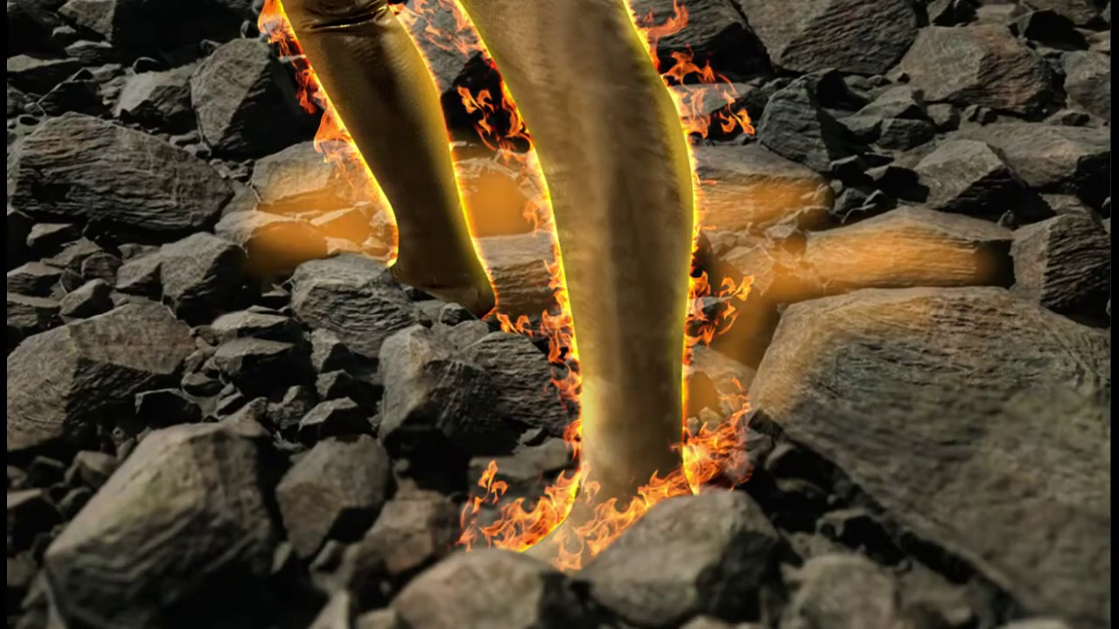
{"action": "key", "text": "ctrl+t"}
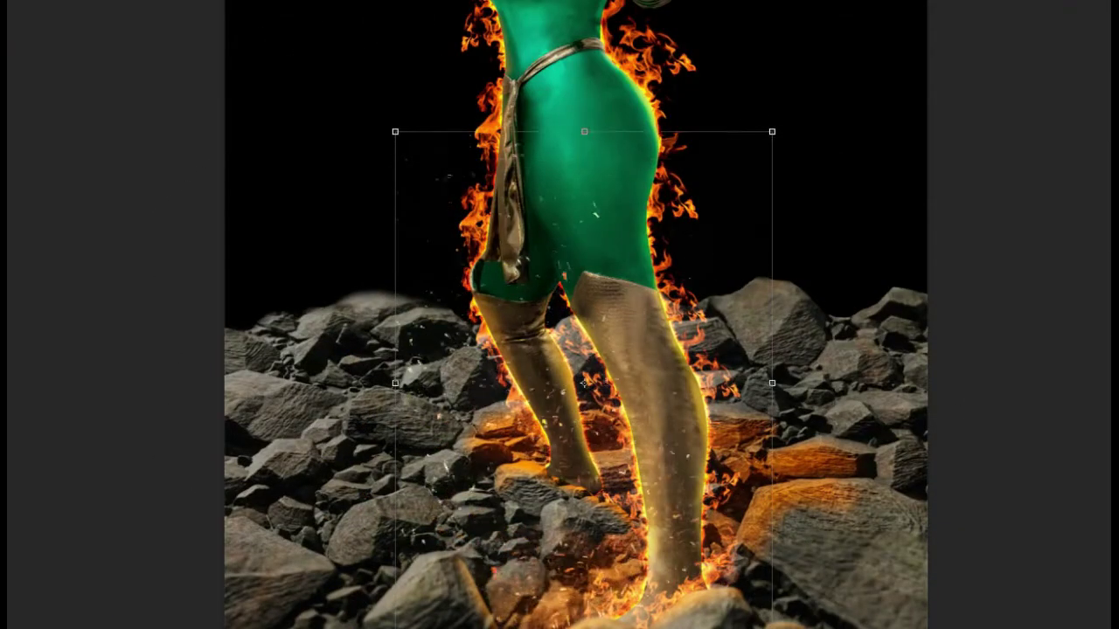
- Resize the sparks layer to fit around the figure's legs
{"action": "key", "text": "ctrl+t"}
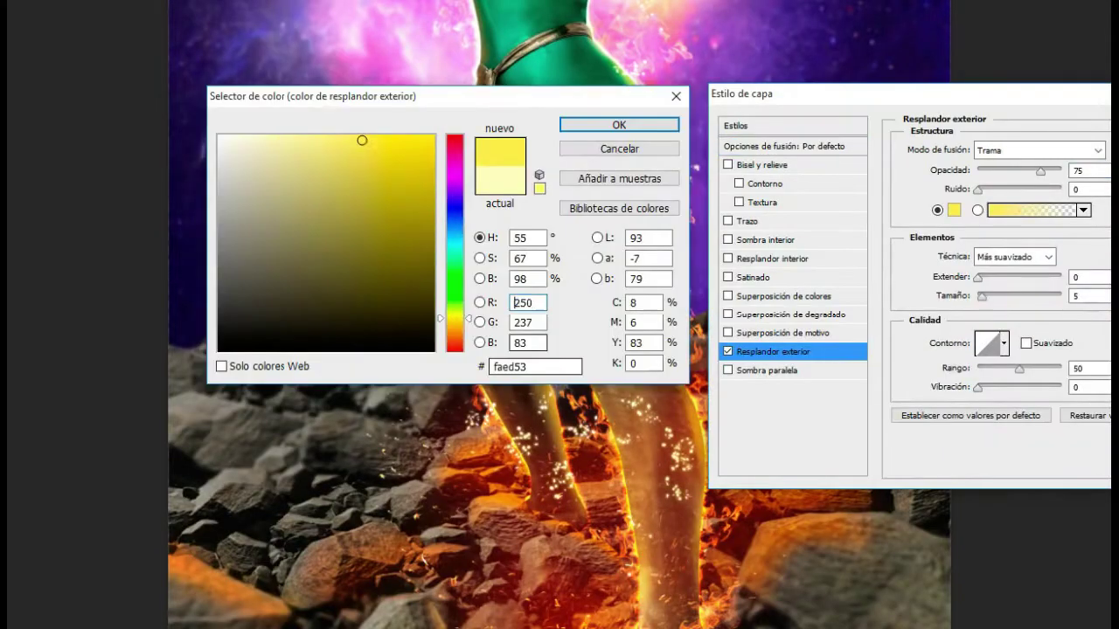
- Pick a blending mode for the faed53 outer glow and apply the layer style
{"action": "key", "text": "Down"}
{"action": "key", "text": "Down"}
{"action": "key", "text": "Return"}
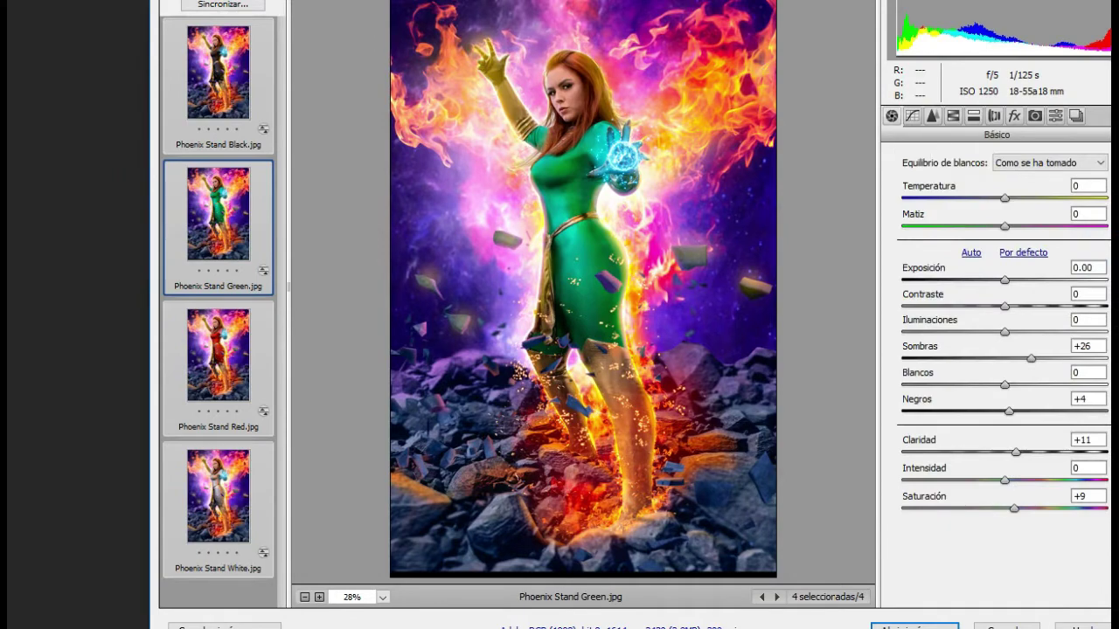
- Move through the Camera Raw filmstrip from the White variant to the Green variant
{"action": "key", "text": "Down"}
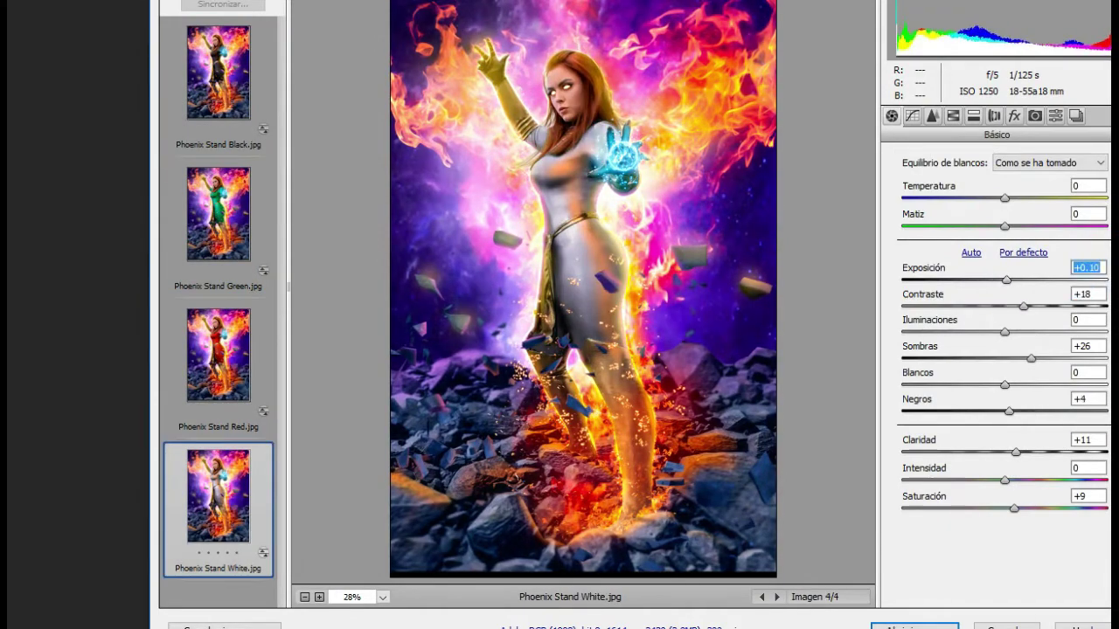
{"action": "key", "text": "Up"}
{"action": "key", "text": "Up"}
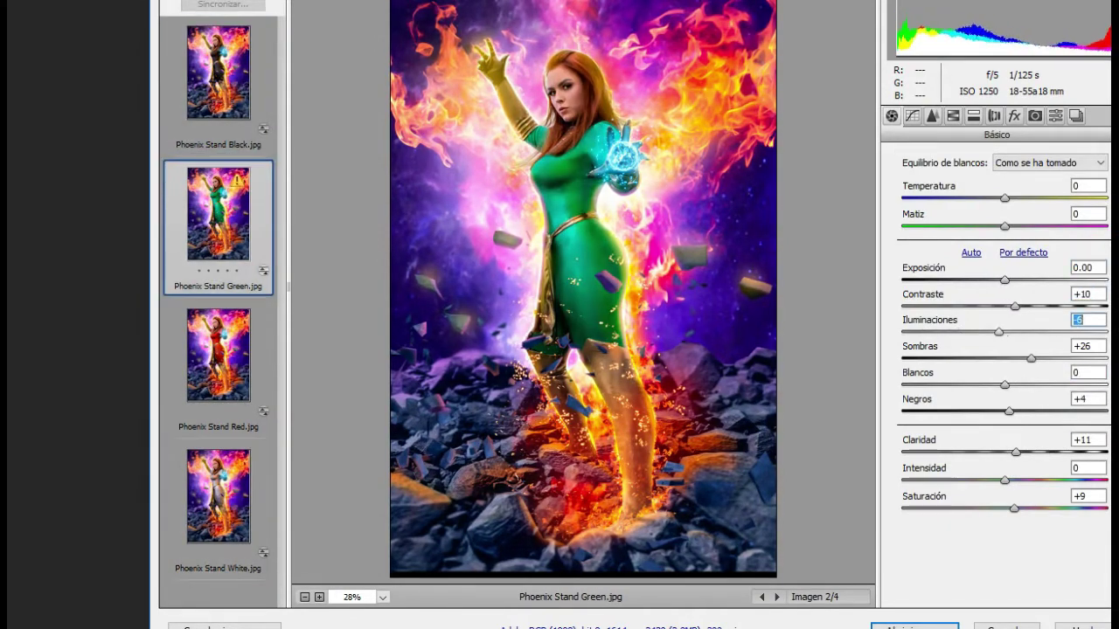